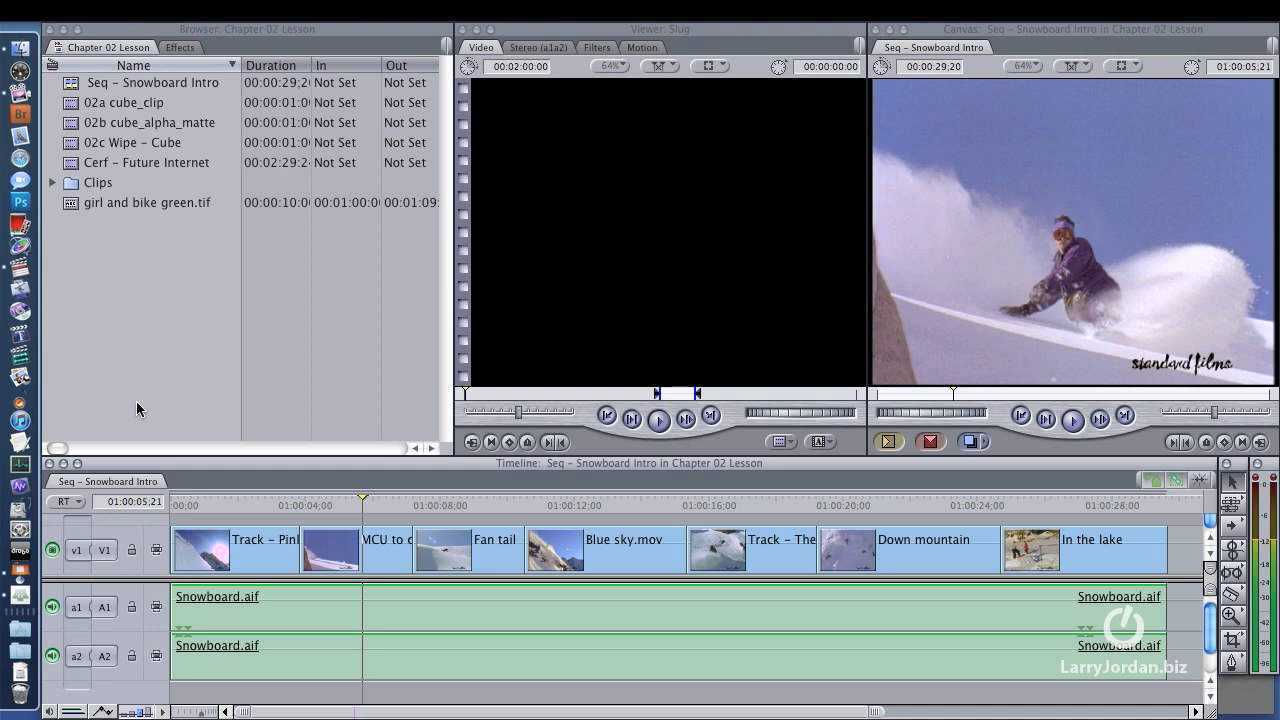
Create a sequence named 'Seq – dragging', open it, and load the Cerf – Future Internet clip in the Viewer
key("super+n")
key("BackSpace")
type("Seq – ")
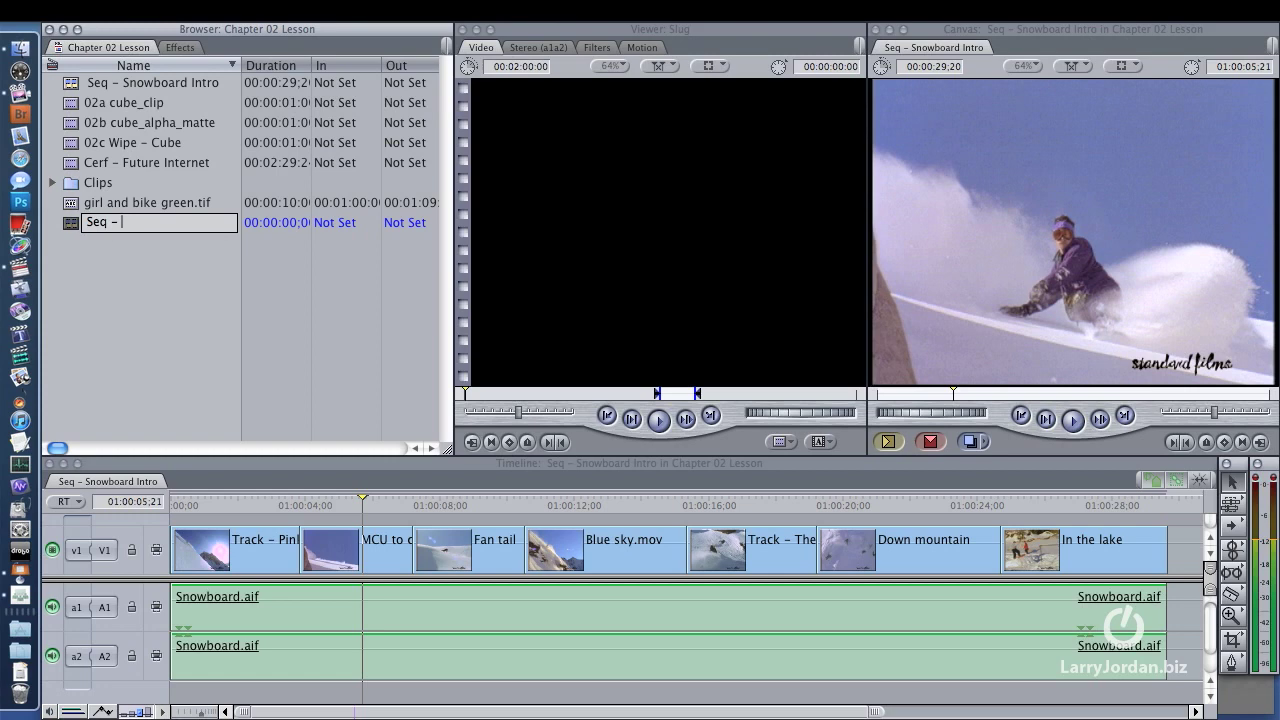
type("dragging")
key("Return")
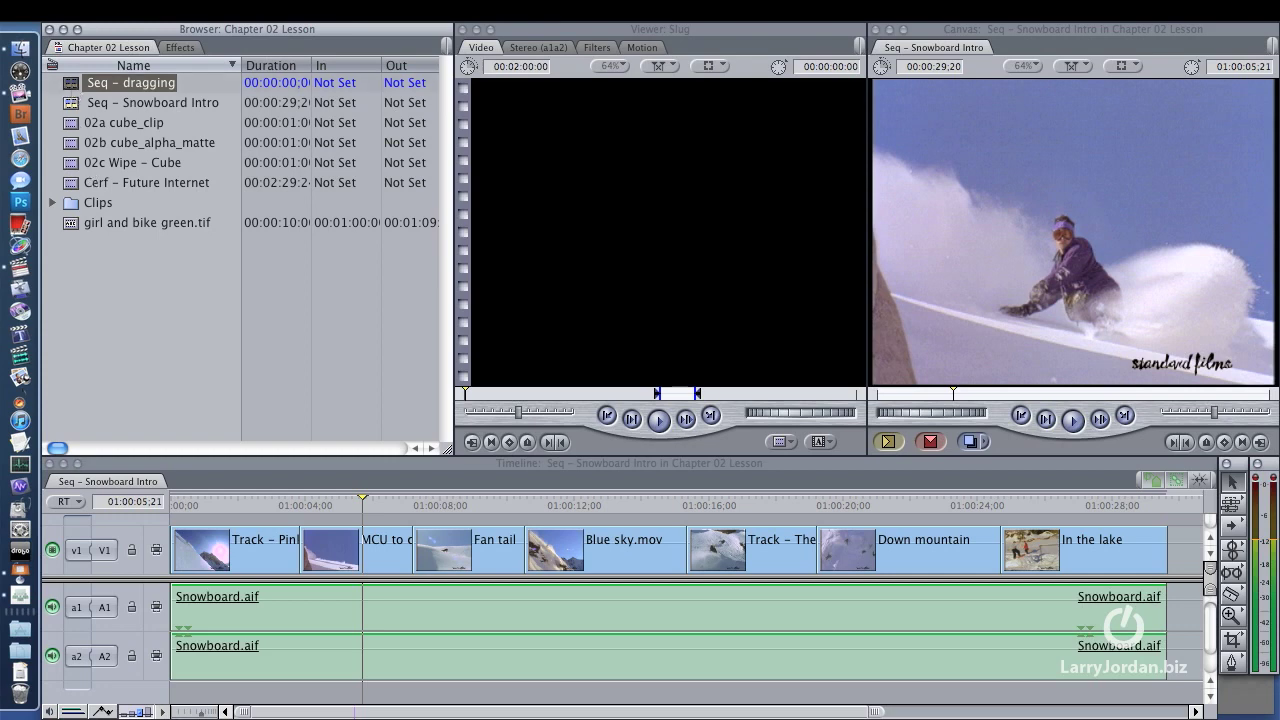
double_click(130, 82)
double_click(100, 182)
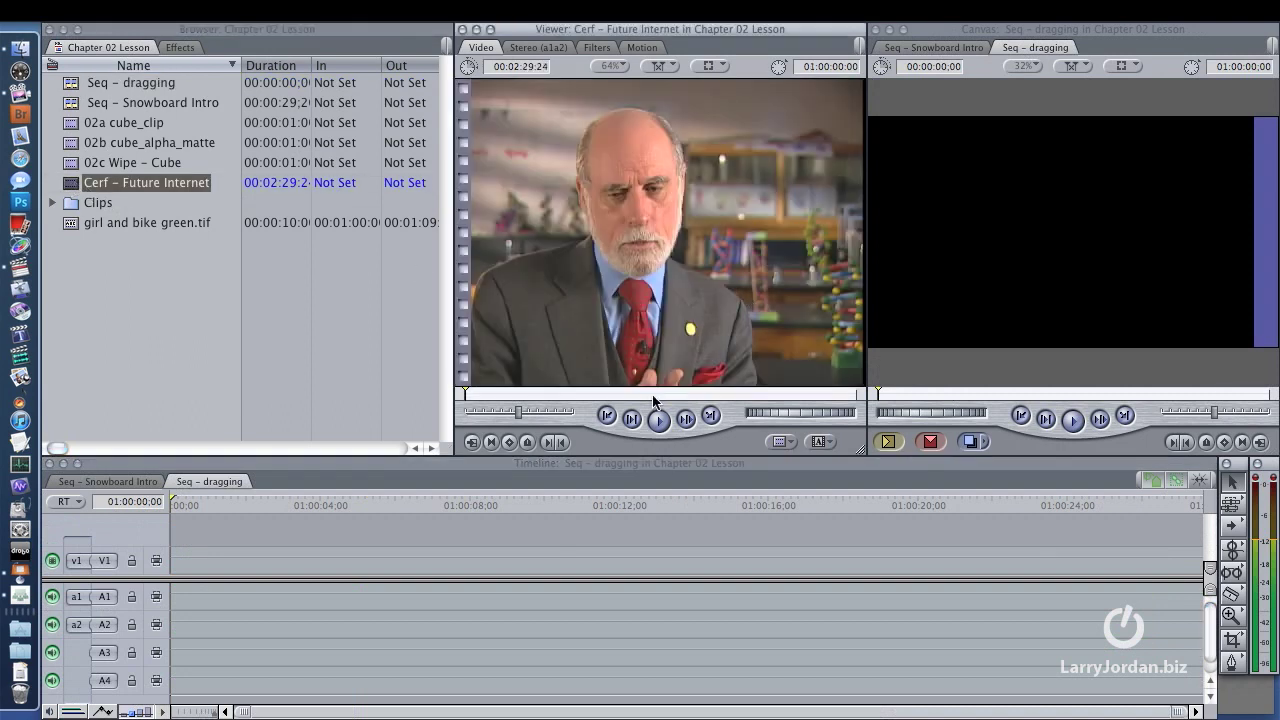
Mark In at 01:00:42 and Out at 01:01:21 on the Cerf – Future Internet clip
left_click(529, 46)
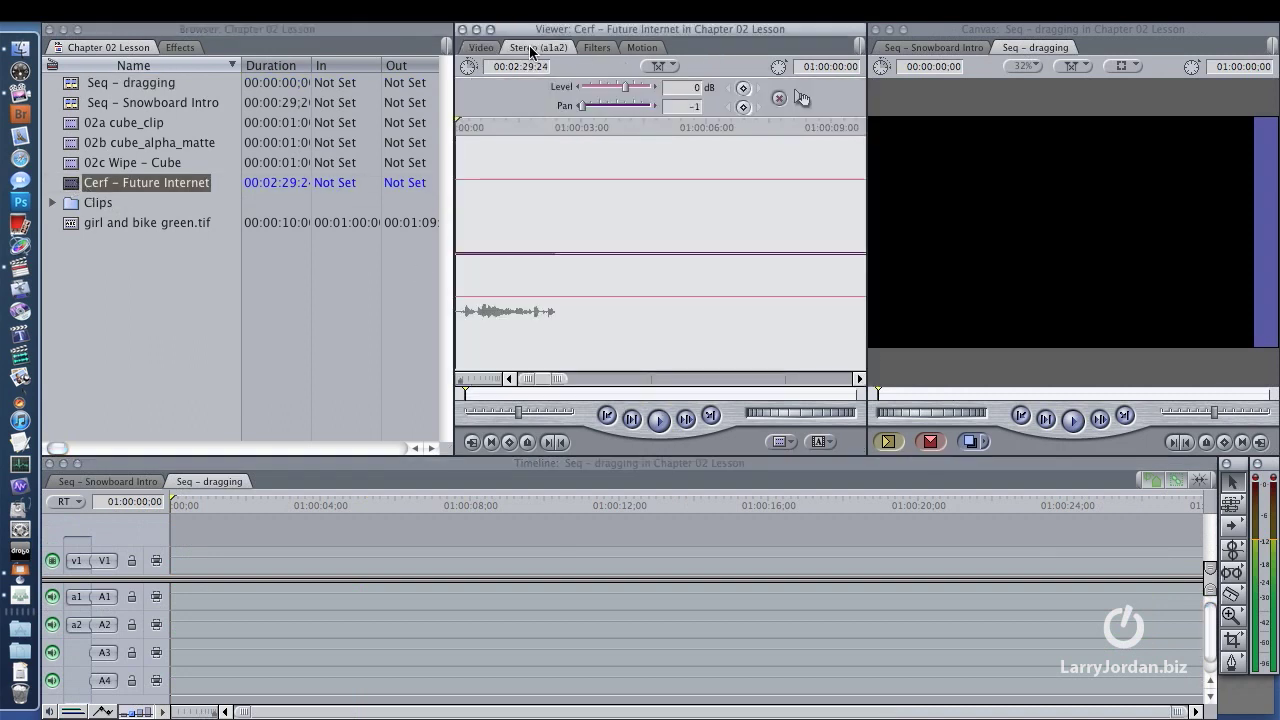
left_click(573, 393)
key("i")
left_click(679, 393)
key("o")
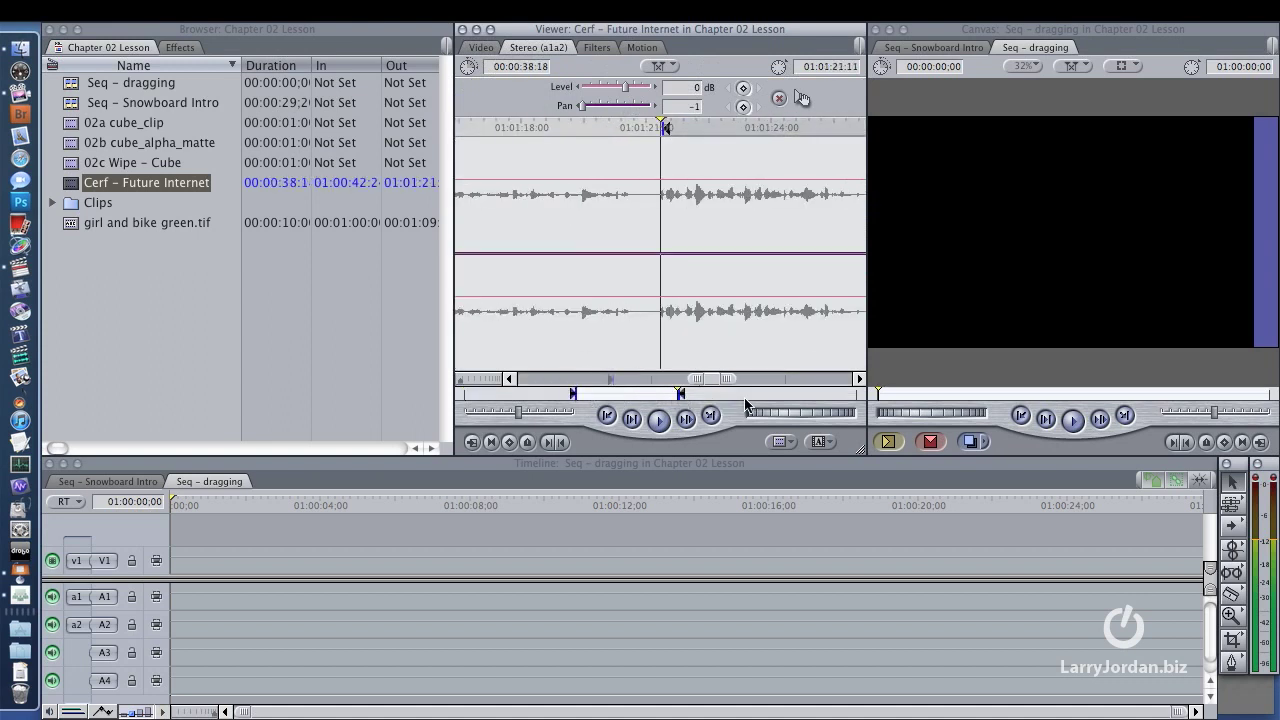
left_click(481, 47)
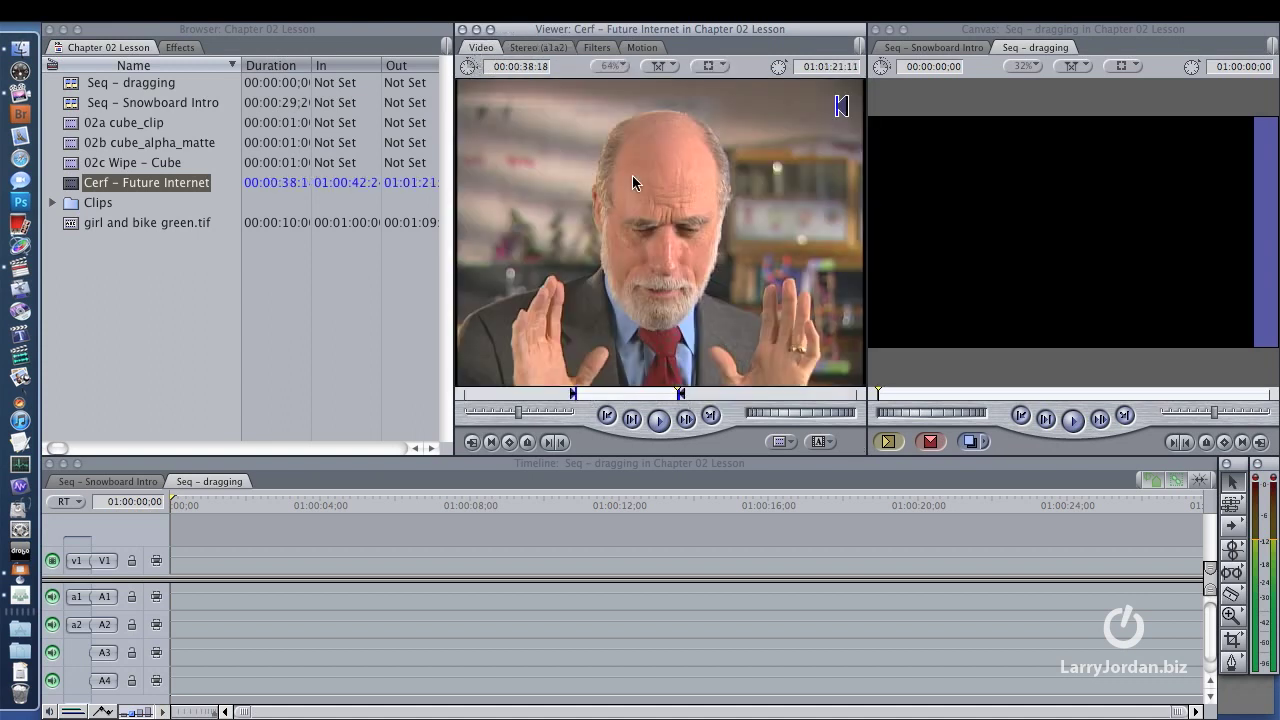
left_click_drag(712, 264, 675, 305)
Add a V2 video track and patch the source video to V2
right_click(230, 538)
left_click(270, 540)
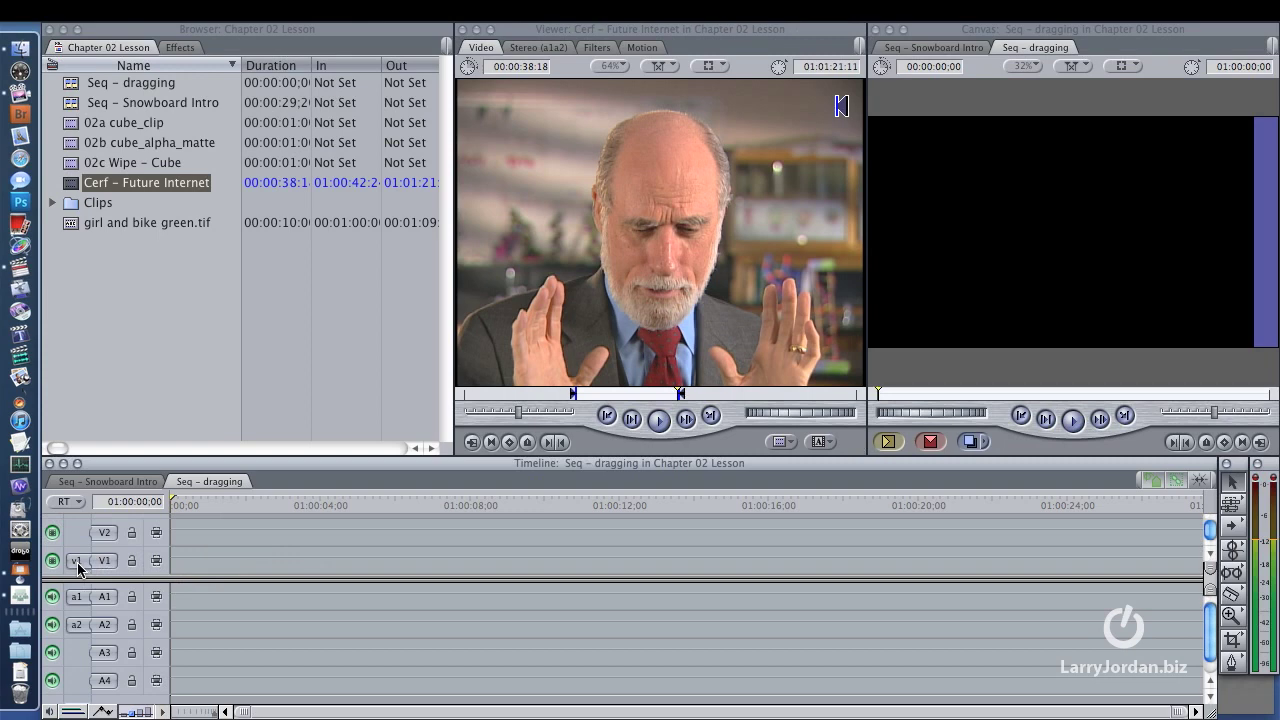
left_click_drag(78, 568, 76, 533)
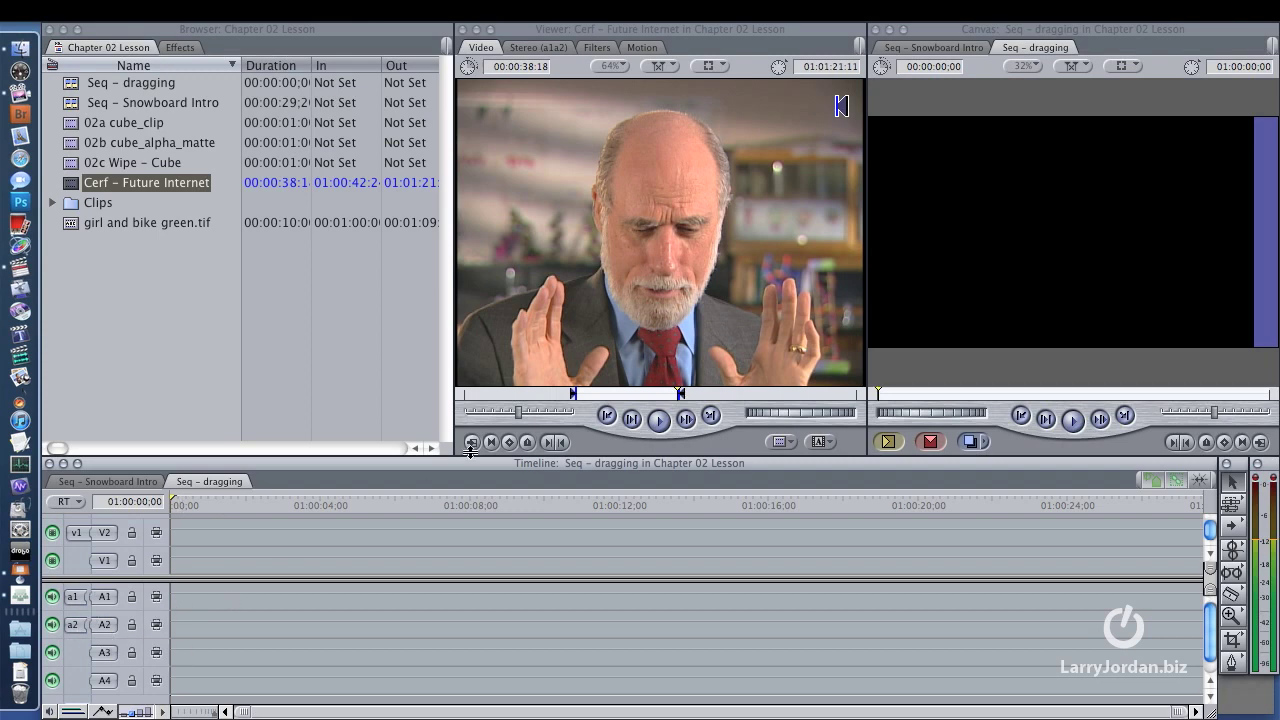
left_click(620, 393)
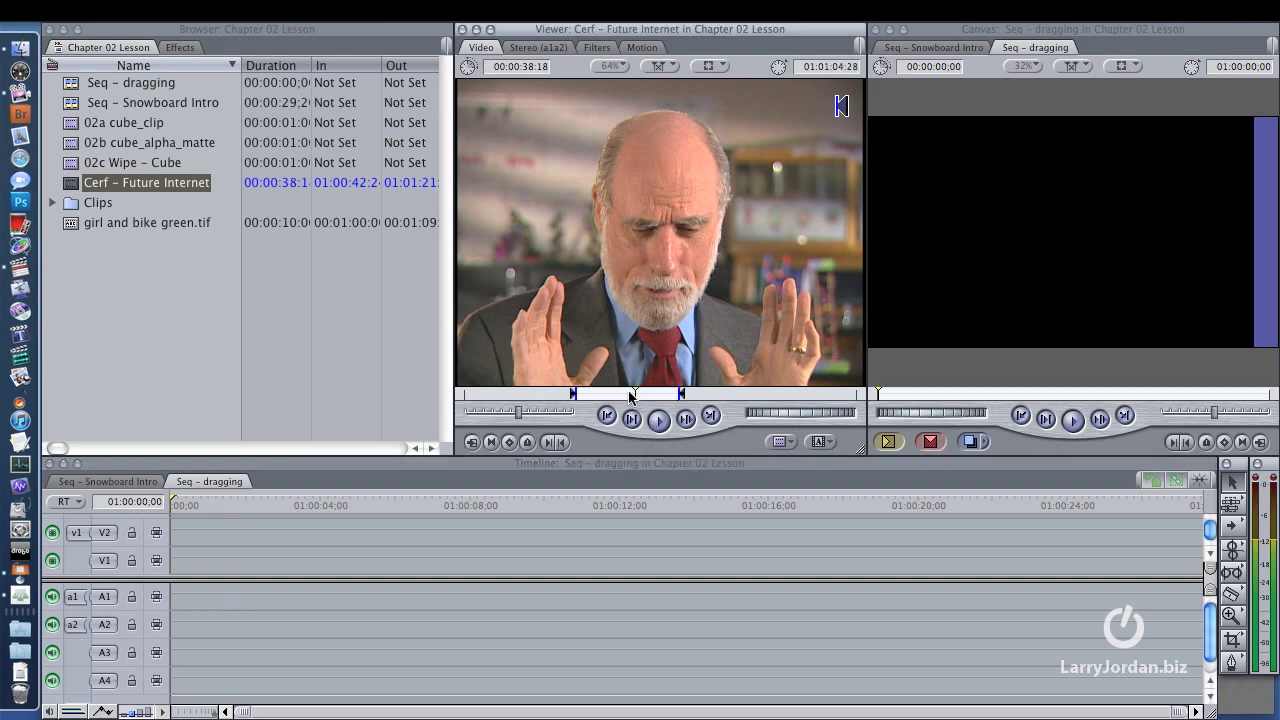
Set a new Out at 01:00:59:07 and overwrite the clip onto V2, matching sequence settings
key("o")
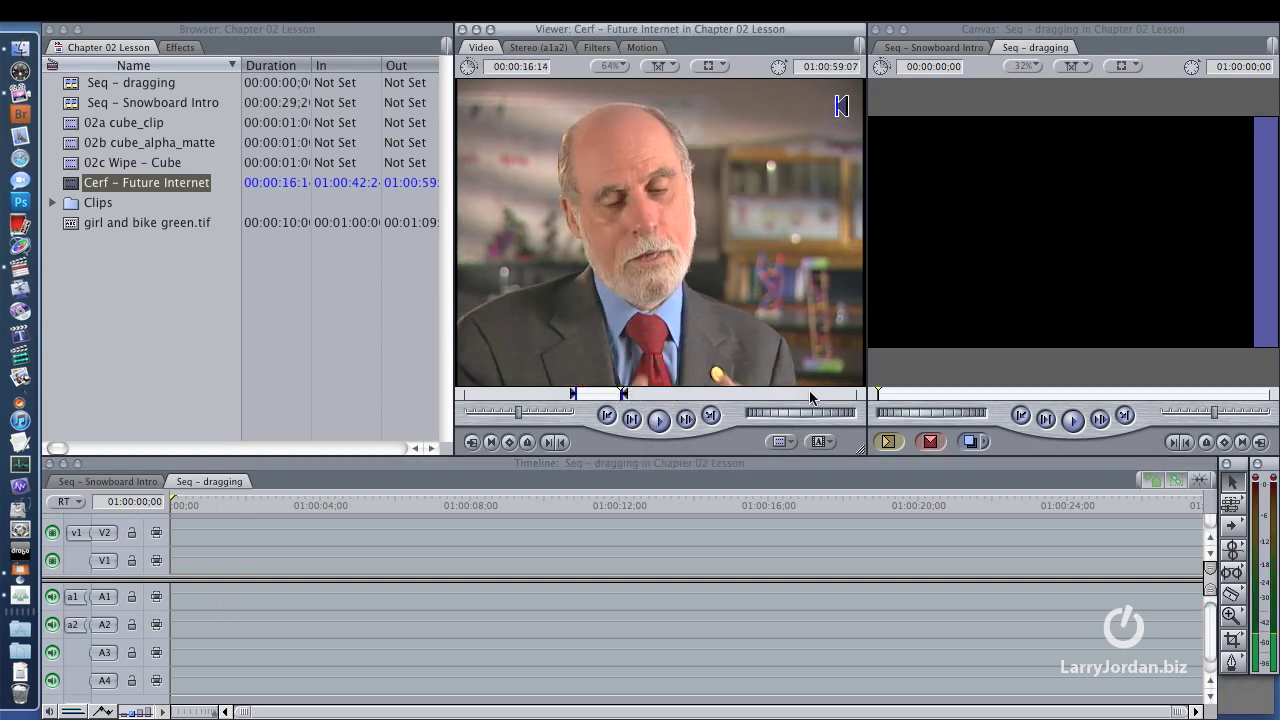
left_click(929, 442)
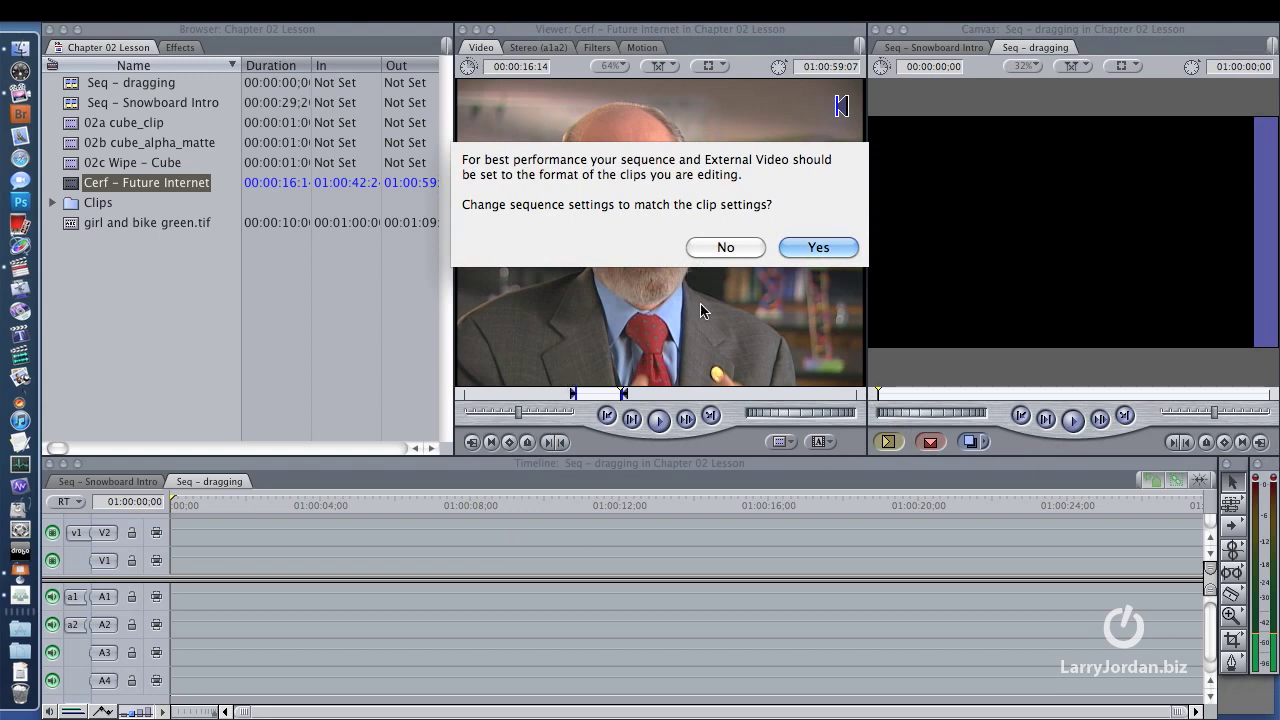
left_click(811, 250)
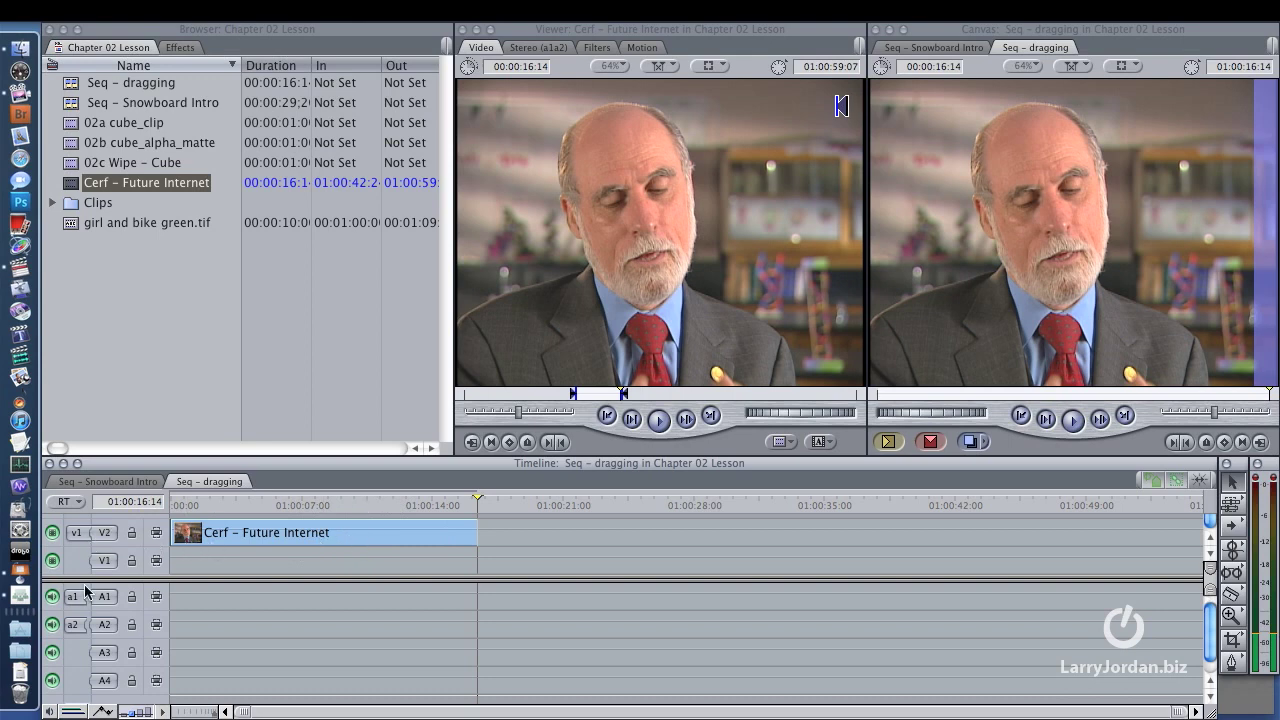
At 01:00:06:26, target the source audio to A1–A2 with the source video disconnected
left_click(298, 506)
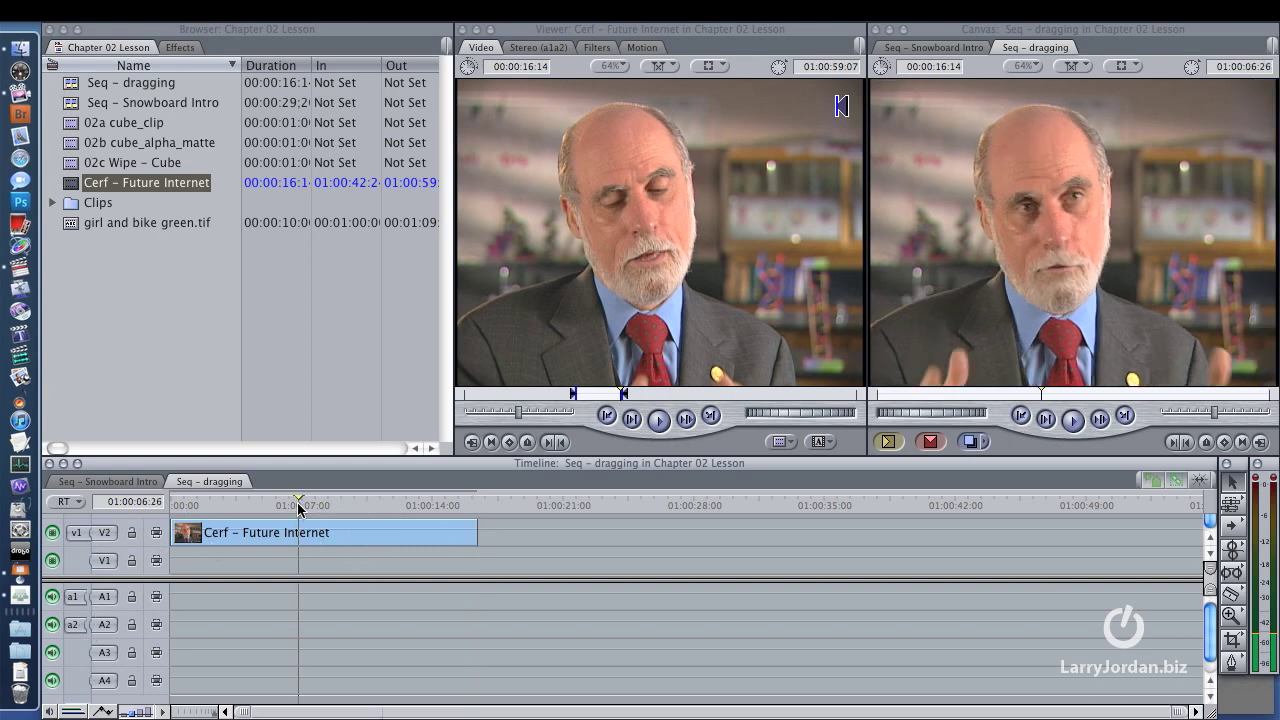
left_click(74, 598)
left_click(74, 532)
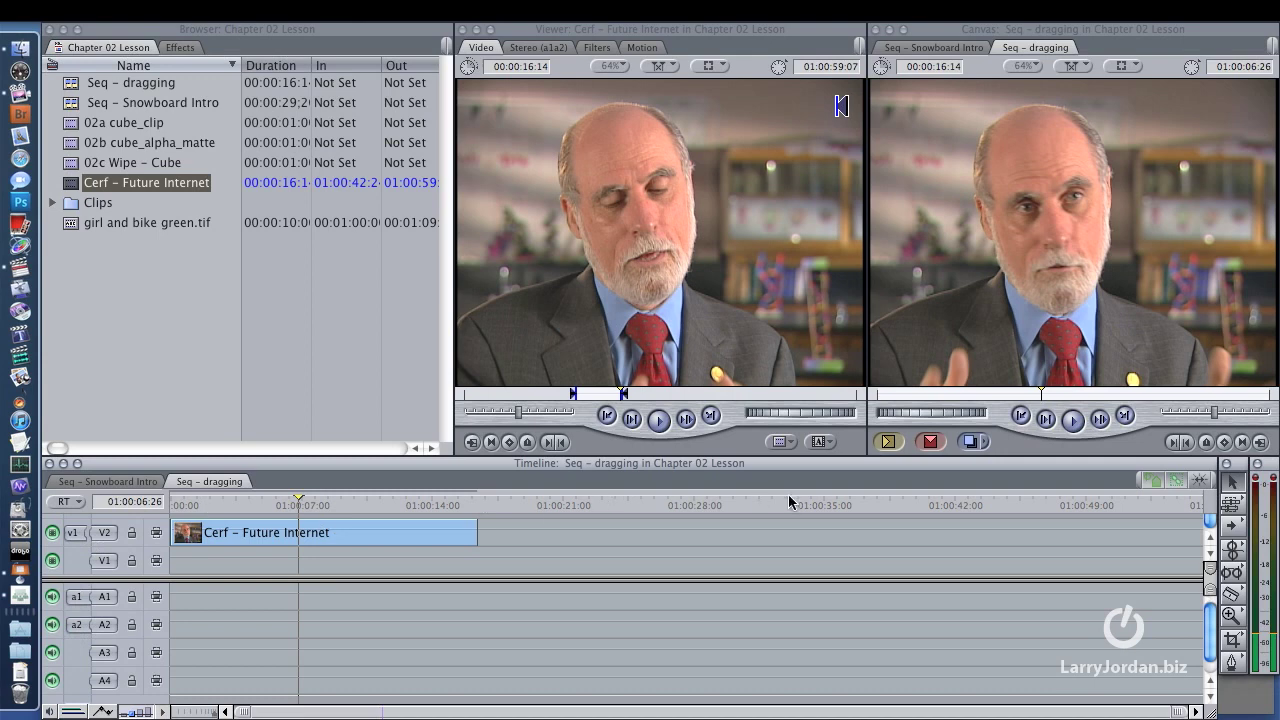
Overwrite the interview audio onto A1–A2 at 06:26, then add a linked copy on V1 after the V2 clip
left_click(930, 441)
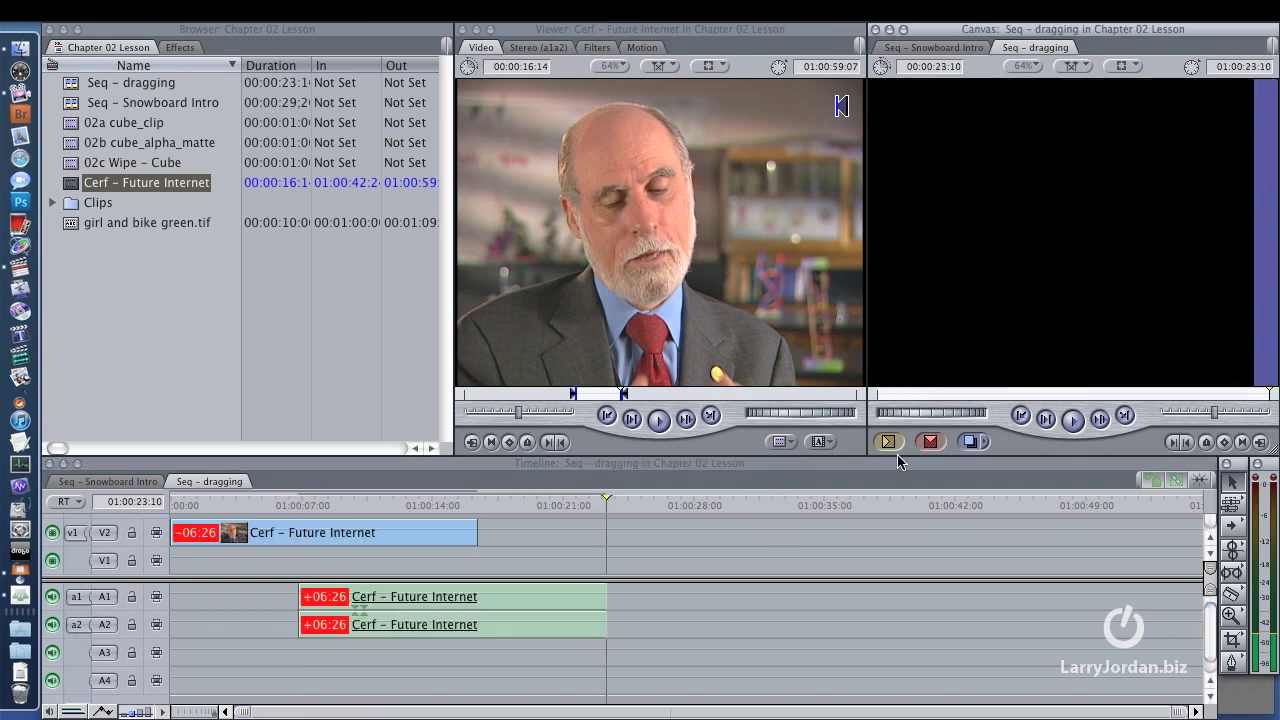
left_click(485, 506)
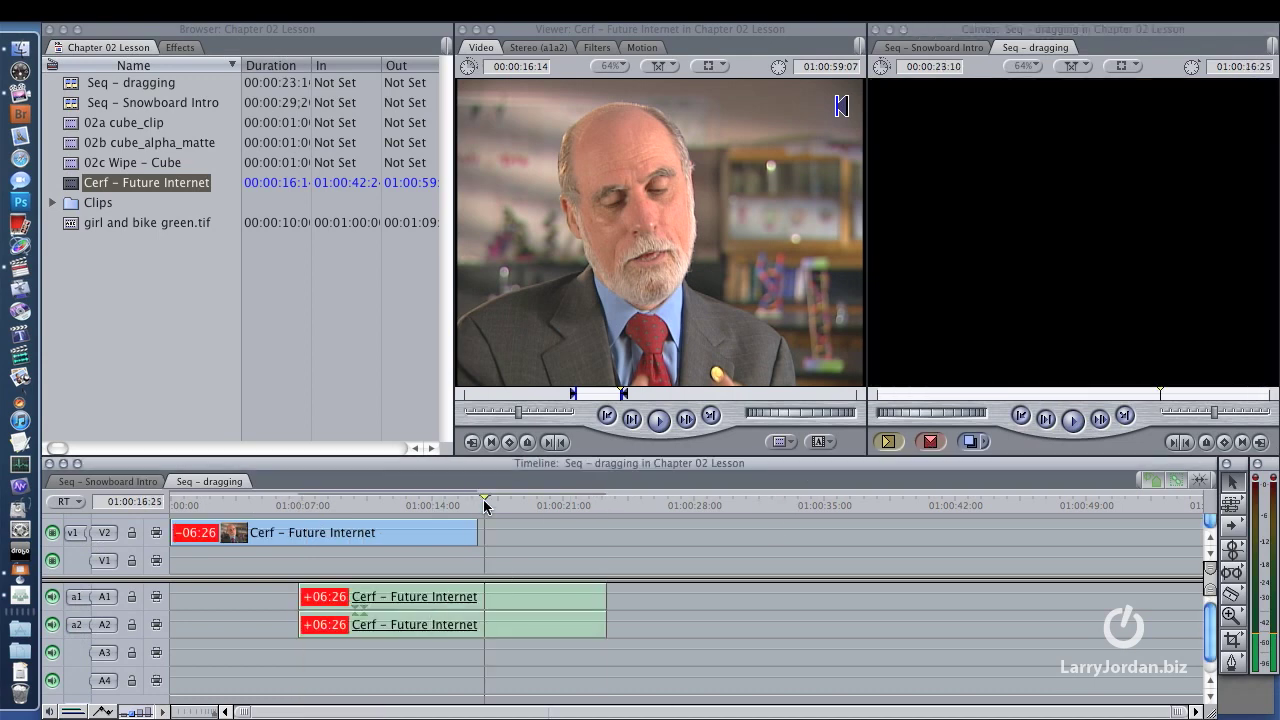
left_click(101, 562)
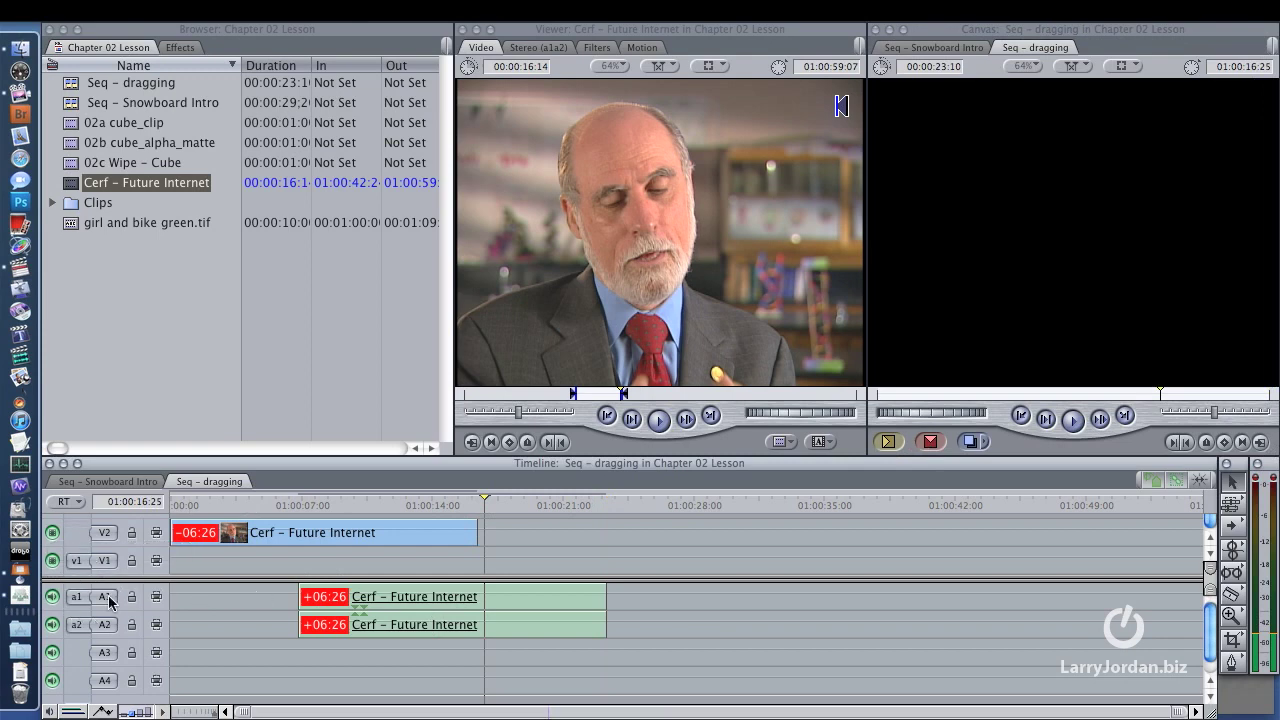
left_click(928, 444)
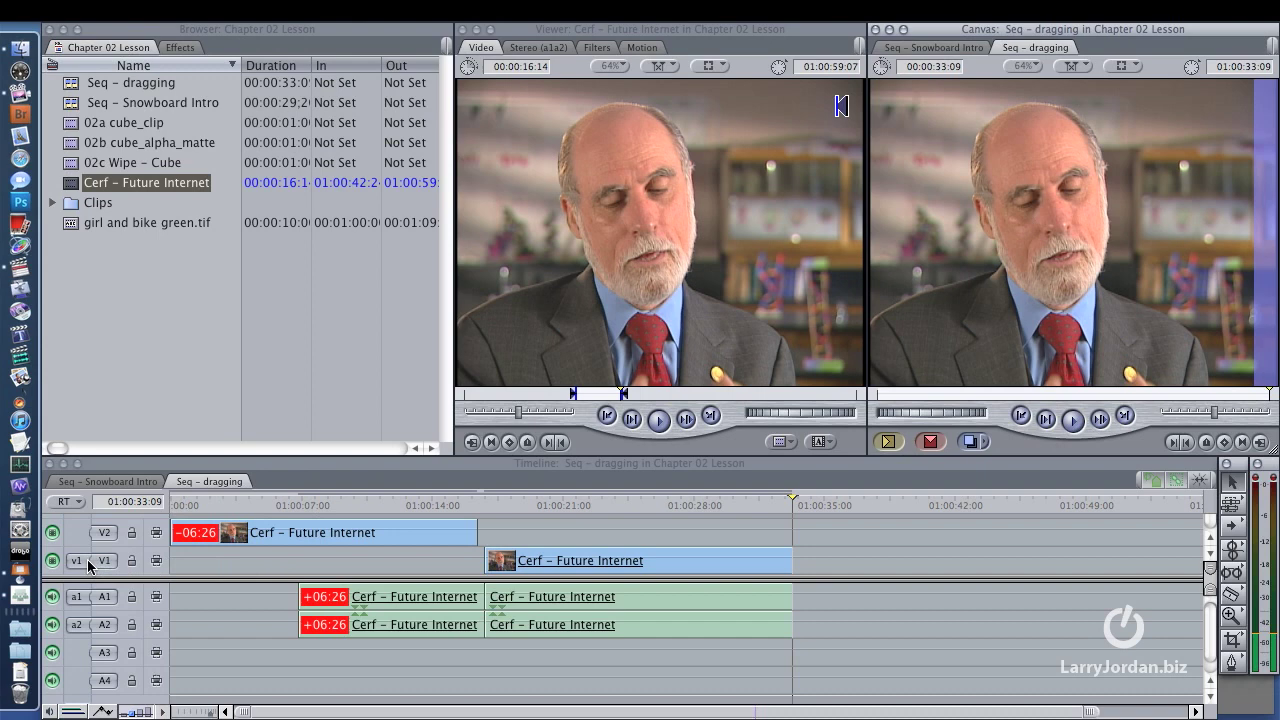
scroll(90, 563, "up", 2)
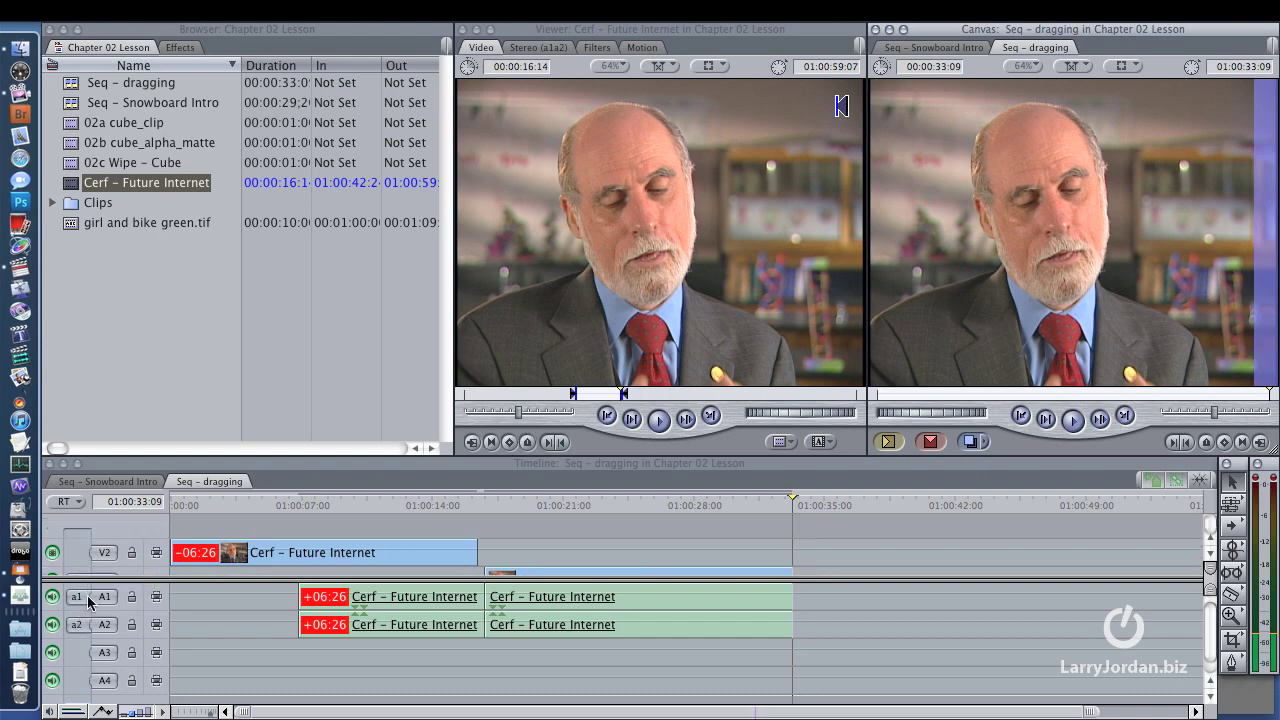
scroll(97, 566, "down", 2)
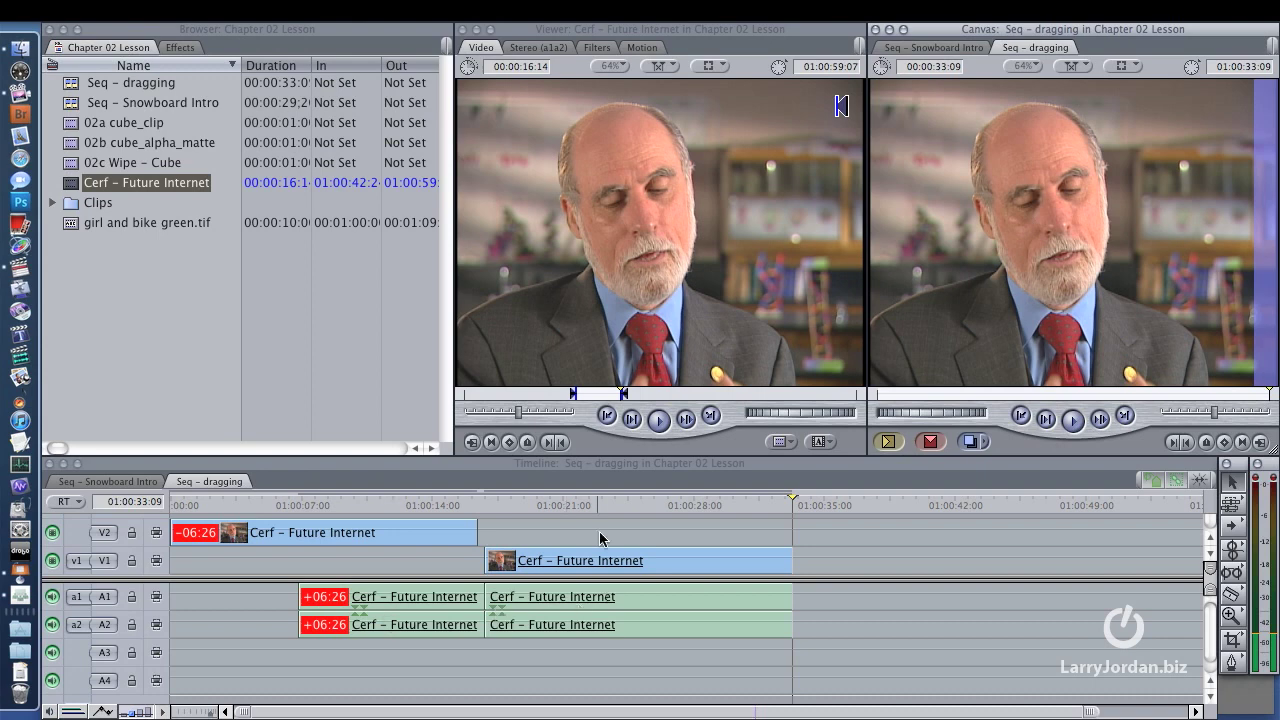
left_click(576, 505)
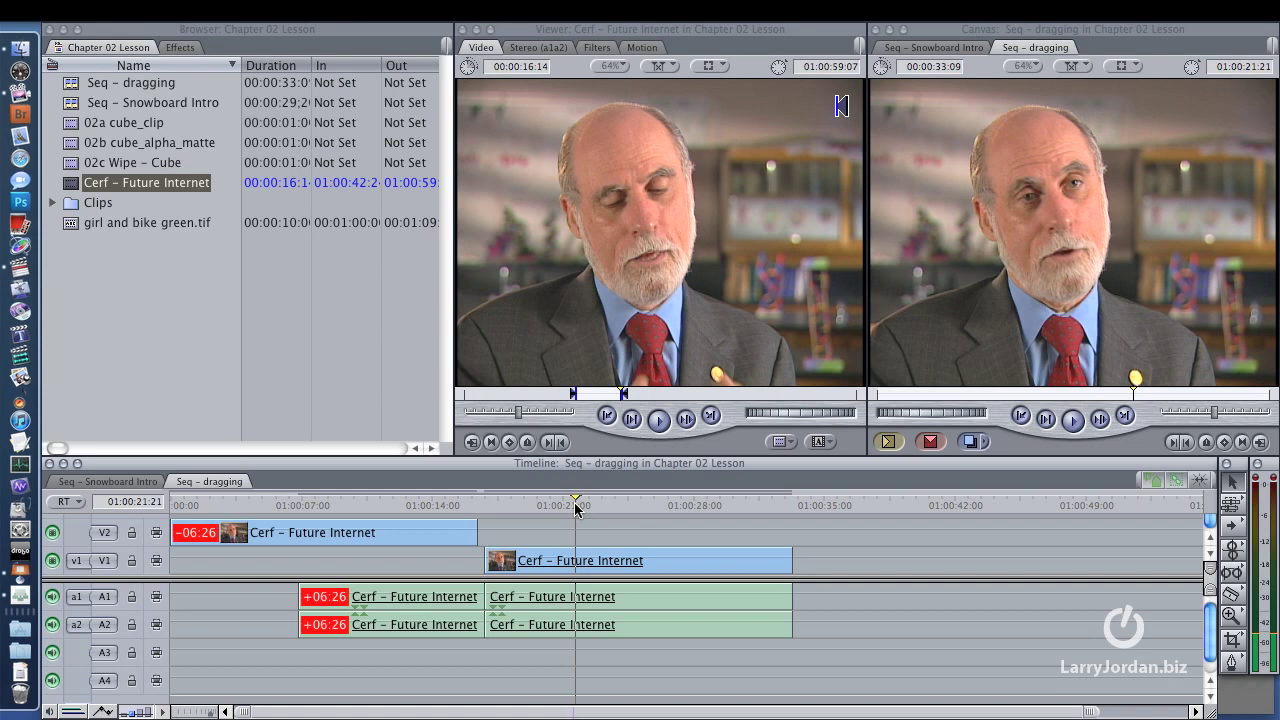
Delete the second clip's audio from A1–A2 and show its match frame at 01:00:24:29
left_click(657, 601)
left_click(657, 652)
left_click(655, 627)
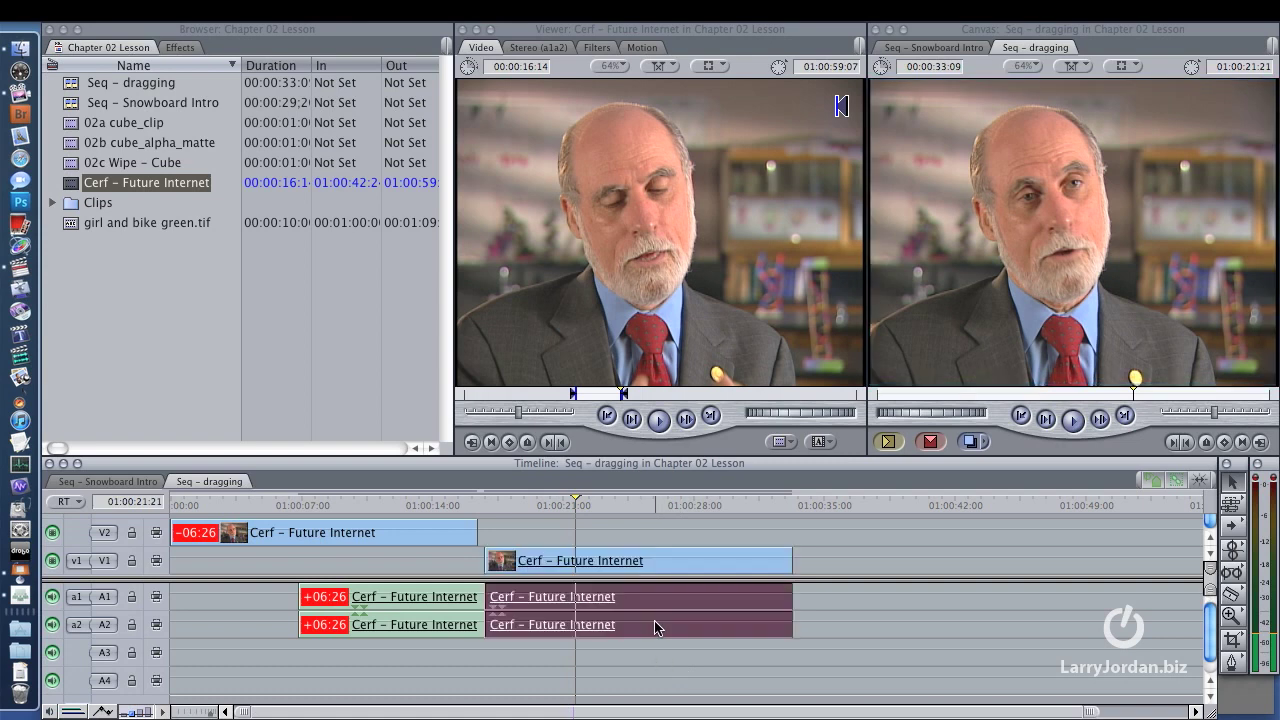
key("Delete")
left_click_drag(626, 507, 636, 505)
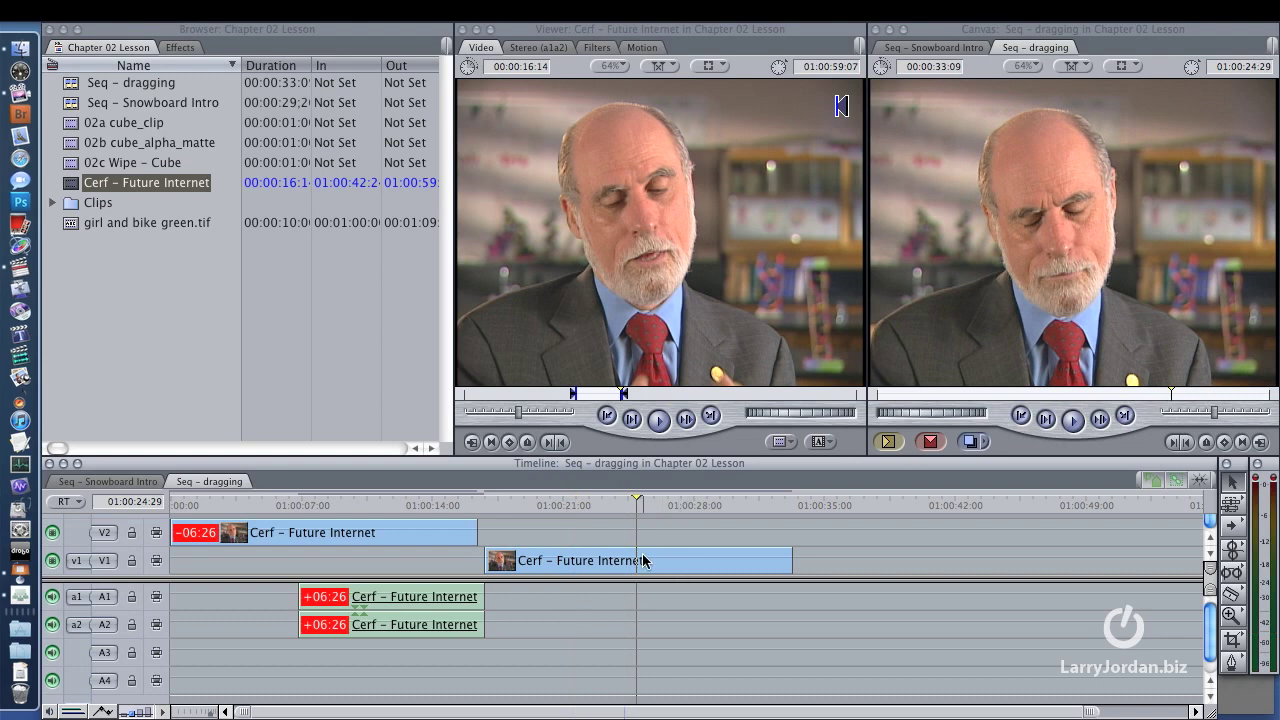
key("f")
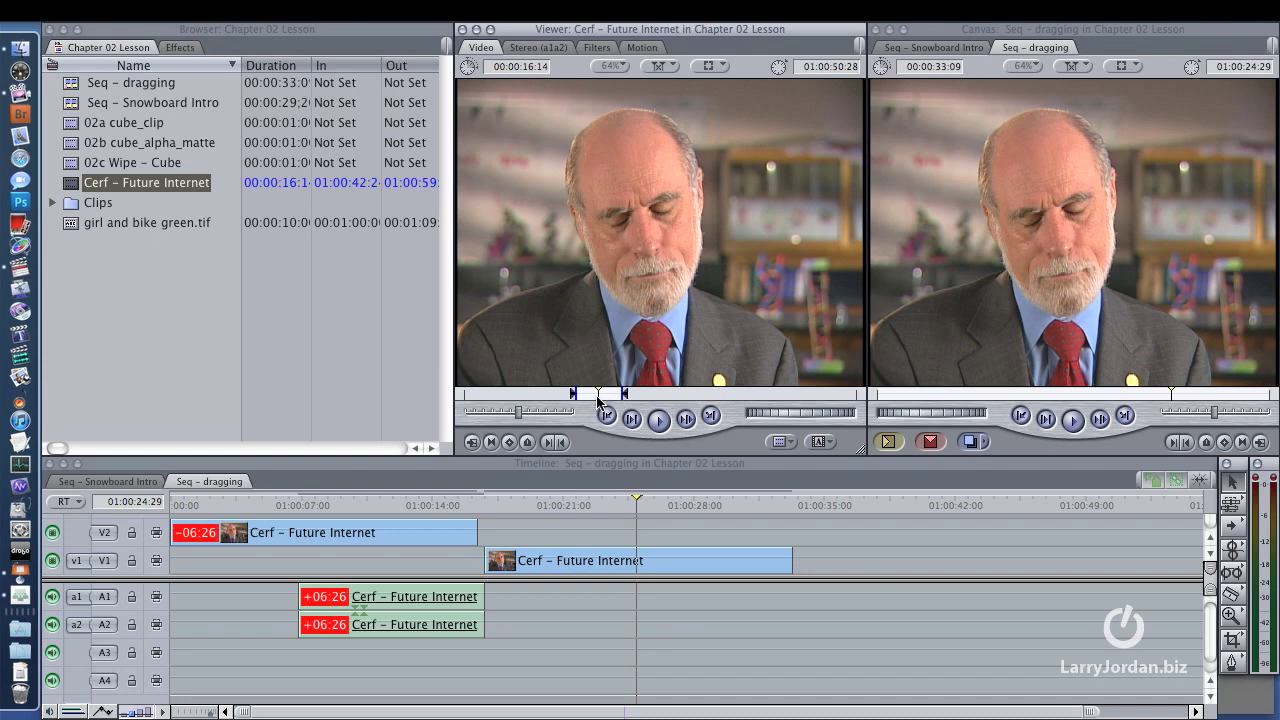
Mark the V1 clip's span and overwrite the Cerf audio onto A1–A2 beneath it
left_click(640, 470)
key("x")
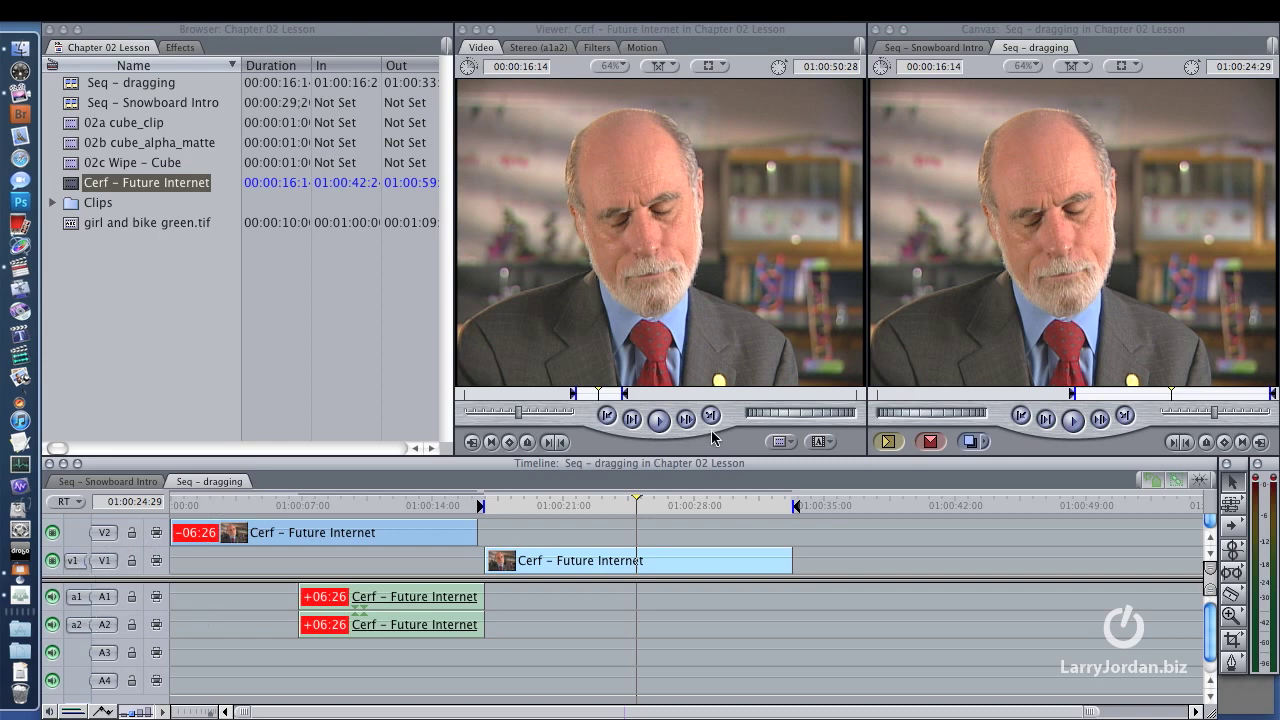
left_click(930, 441)
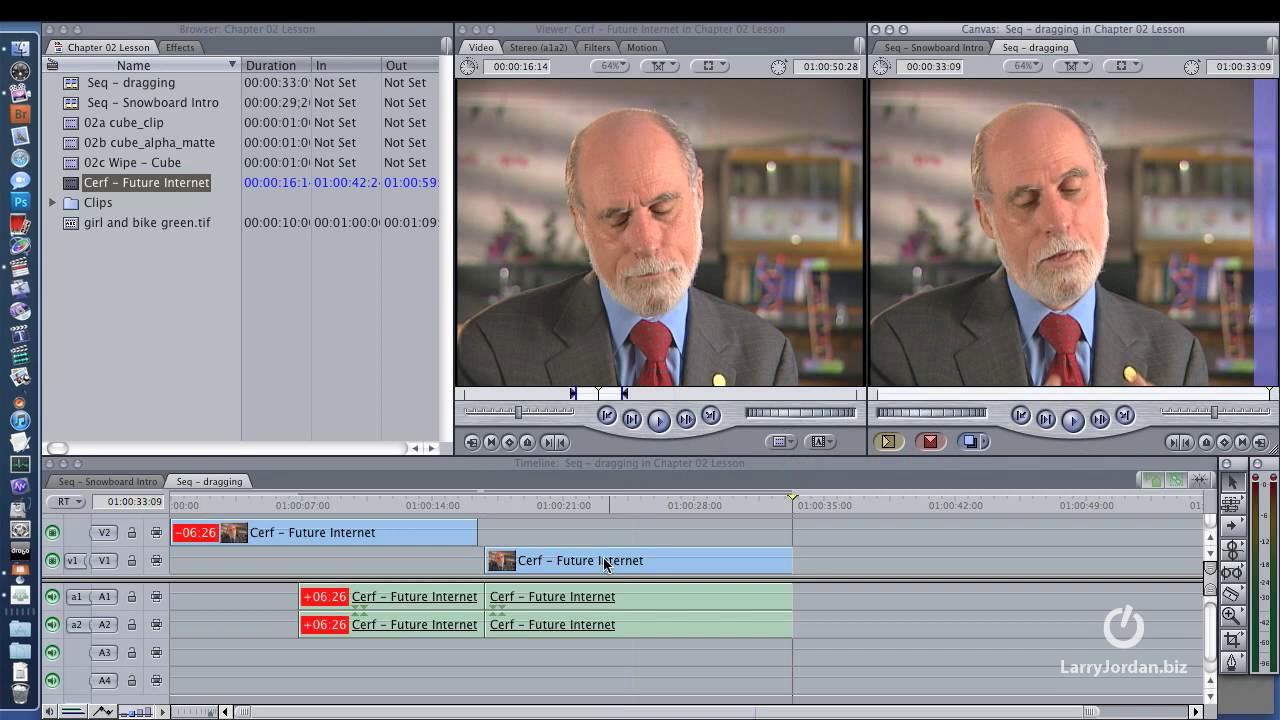
left_click(586, 502)
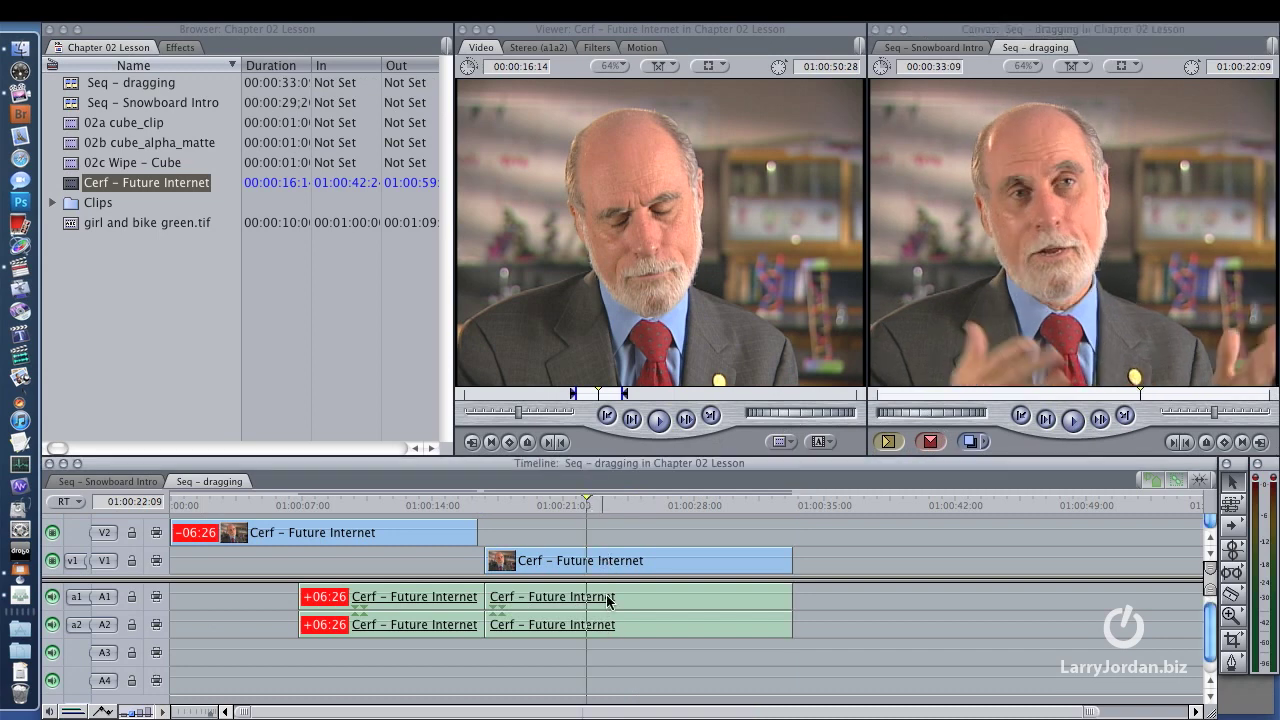
scroll(508, 548, "right", 3)
scroll(508, 540, "right", 3)
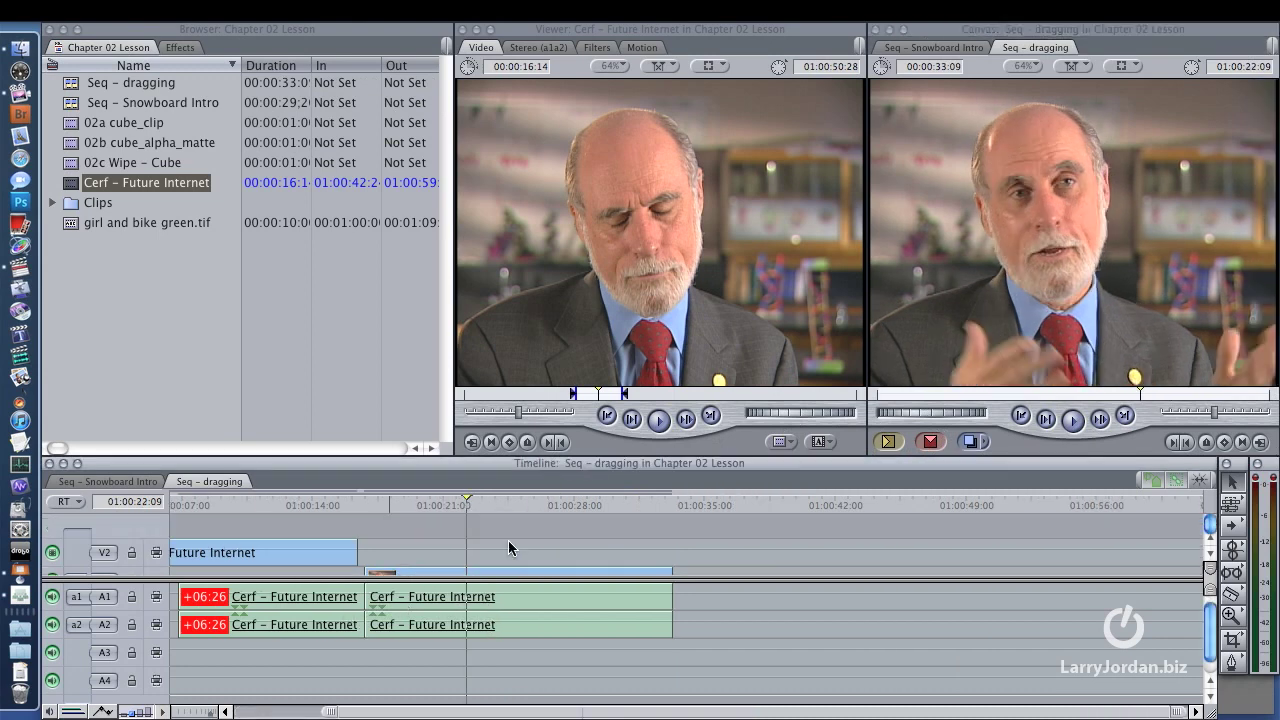
scroll(508, 540, "left", 6)
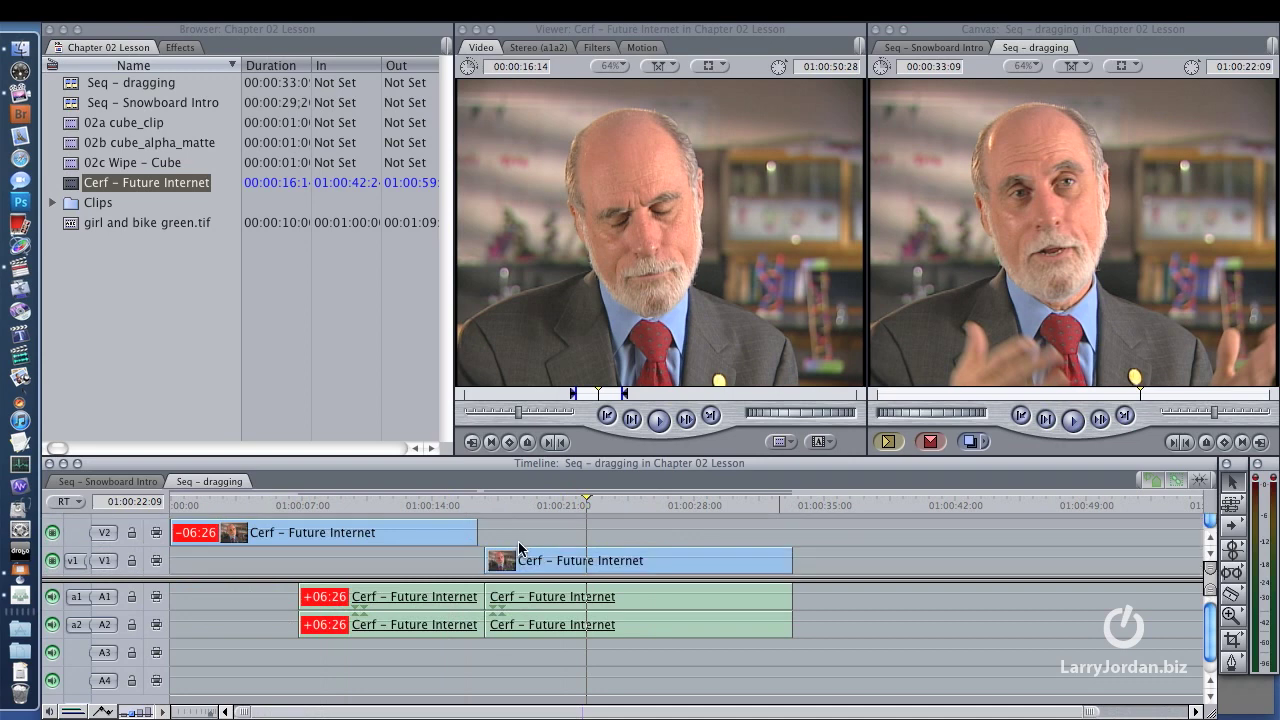